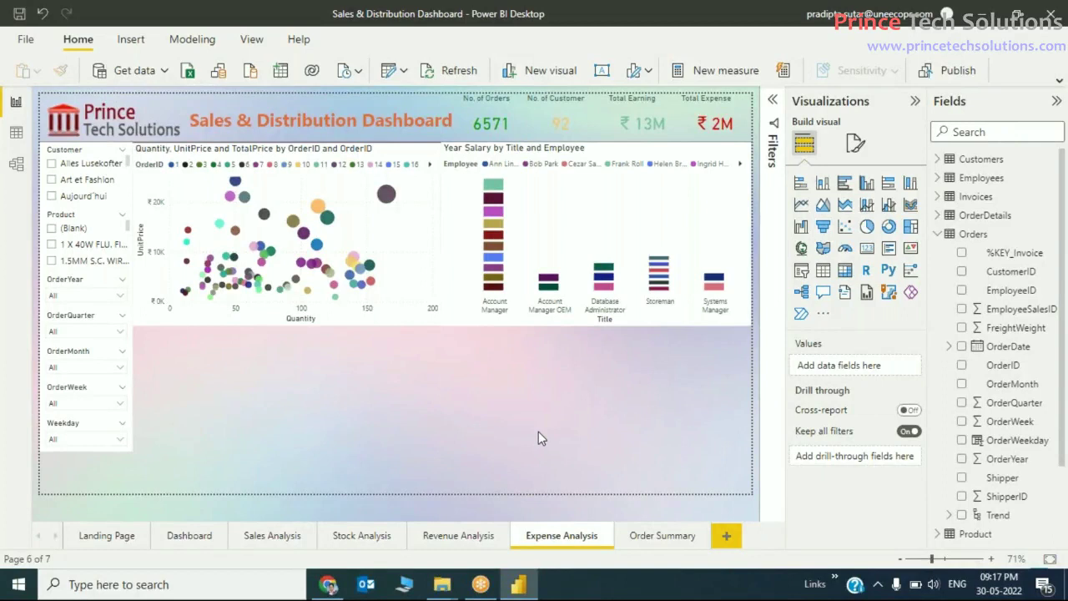
# Add a funnel chart beneath the scatter chart and stretch it taller at top and bottom.
pyautogui.click(823, 228)
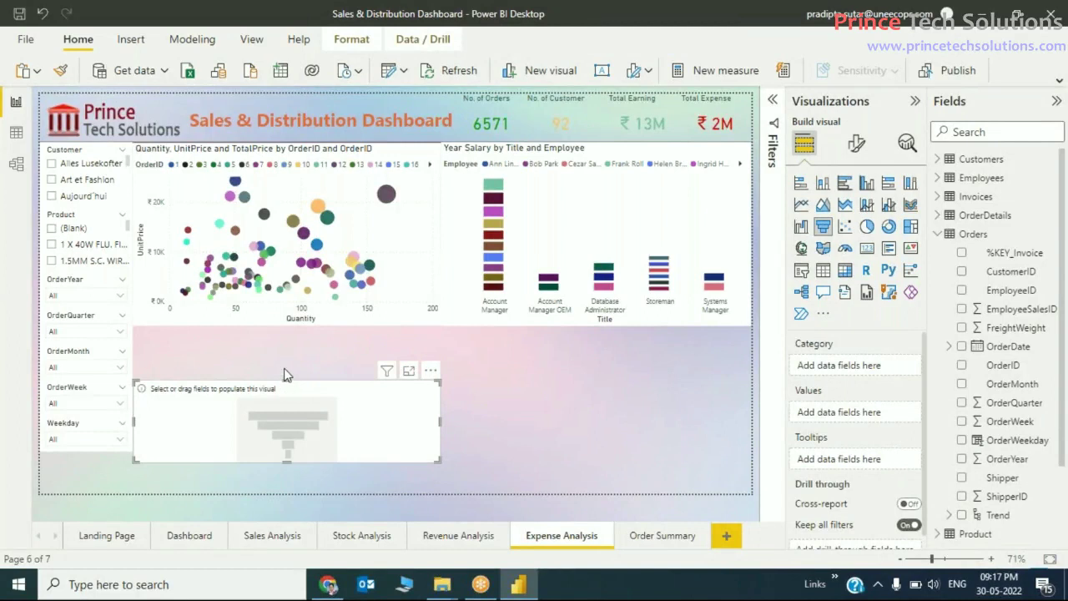
pyautogui.moveTo(286, 381); pyautogui.dragTo(284, 333)
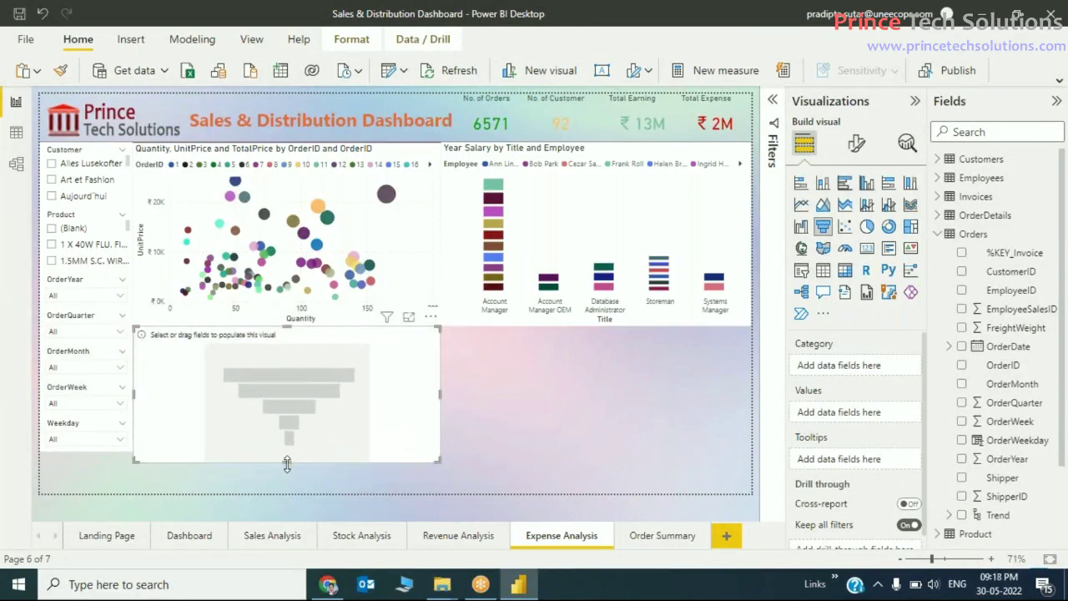
pyautogui.moveTo(288, 463); pyautogui.dragTo(289, 492)
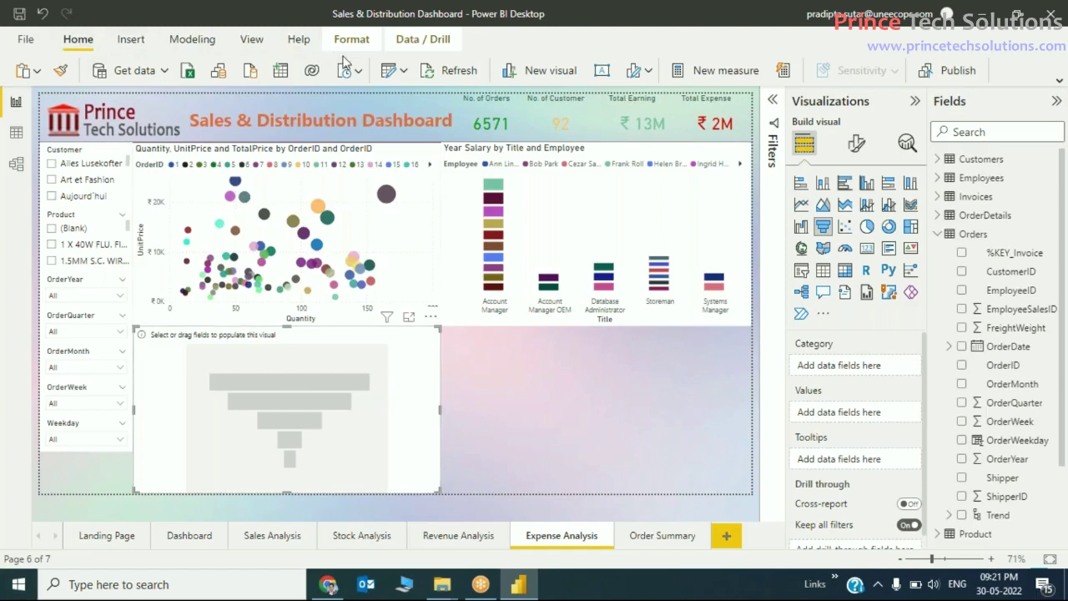
# Launch Power Query Editor from the Transform data dropdown, showing the Region query.
pyautogui.click(399, 72)
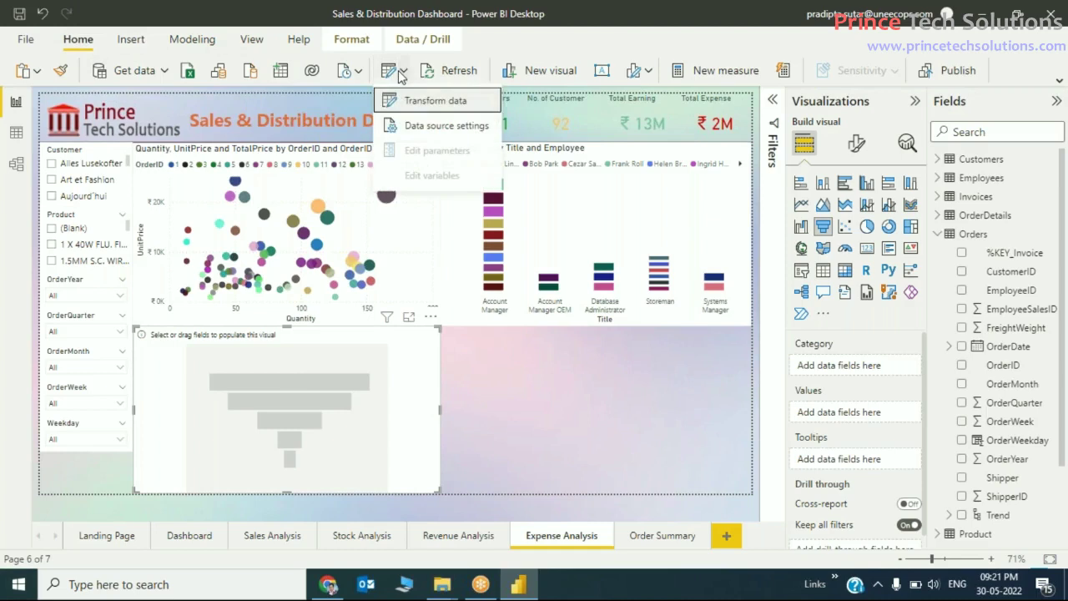
pyautogui.click(443, 108)
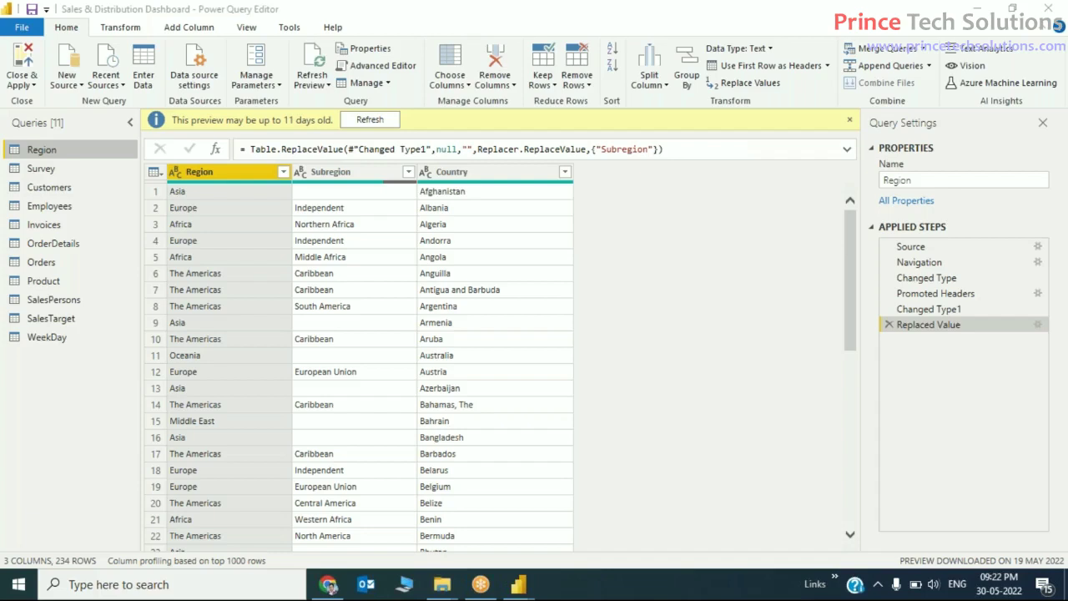
# Start an Enter Data table and name its two columns Stages and Customers.
pyautogui.click(142, 83)
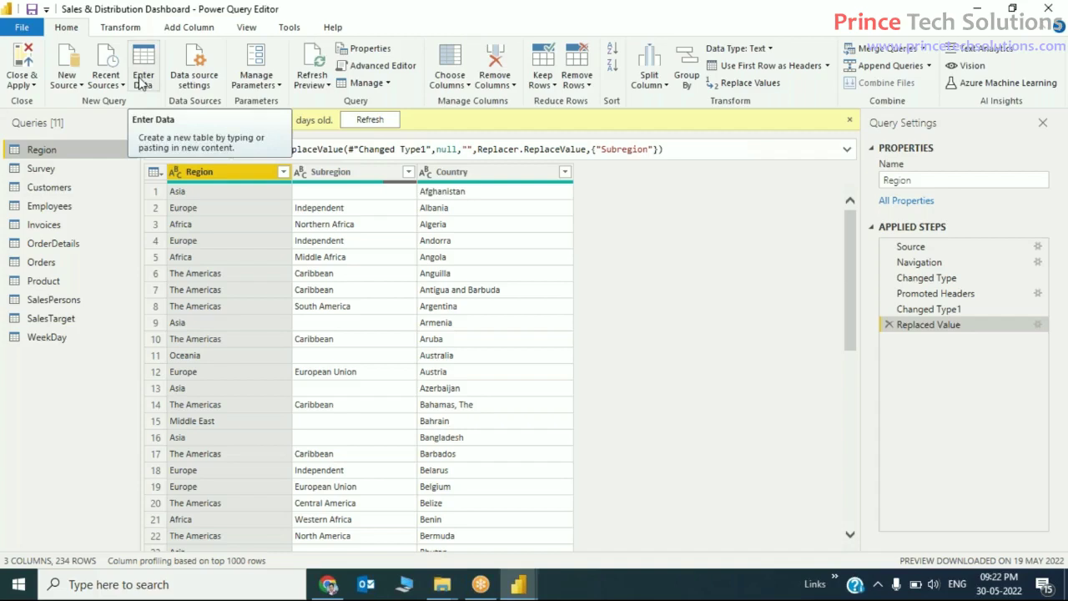
pyautogui.click(142, 83)
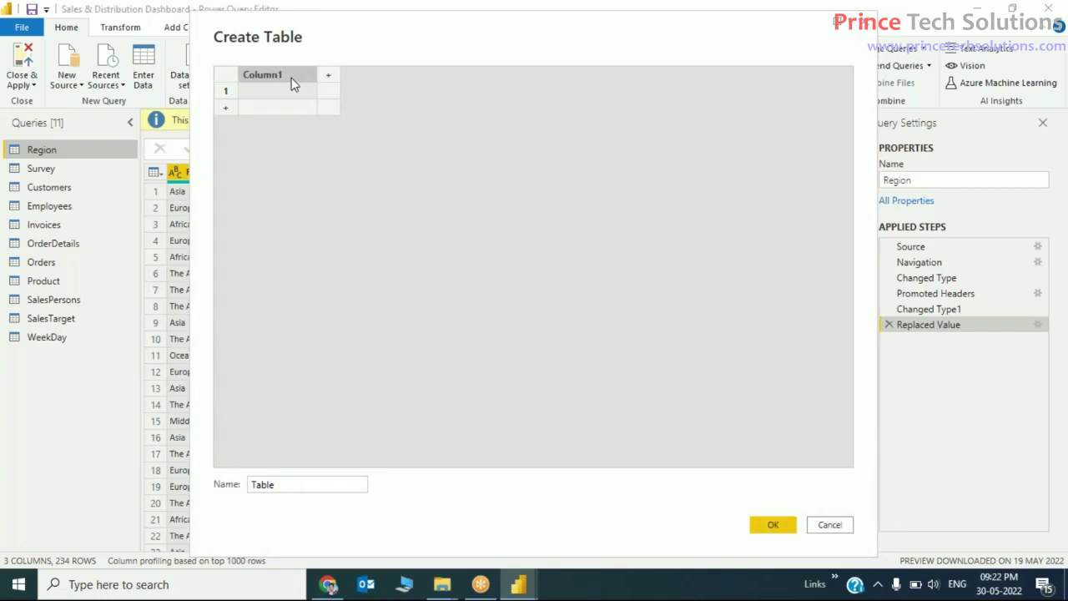
pyautogui.doubleClick(292, 78)
pyautogui.write('Sta')
pyautogui.press('BackSpace')
pyautogui.press('BackSpace')
pyautogui.press('BackSpace')
pyautogui.write('S')
pyautogui.write('tages')
pyautogui.press('Tab')
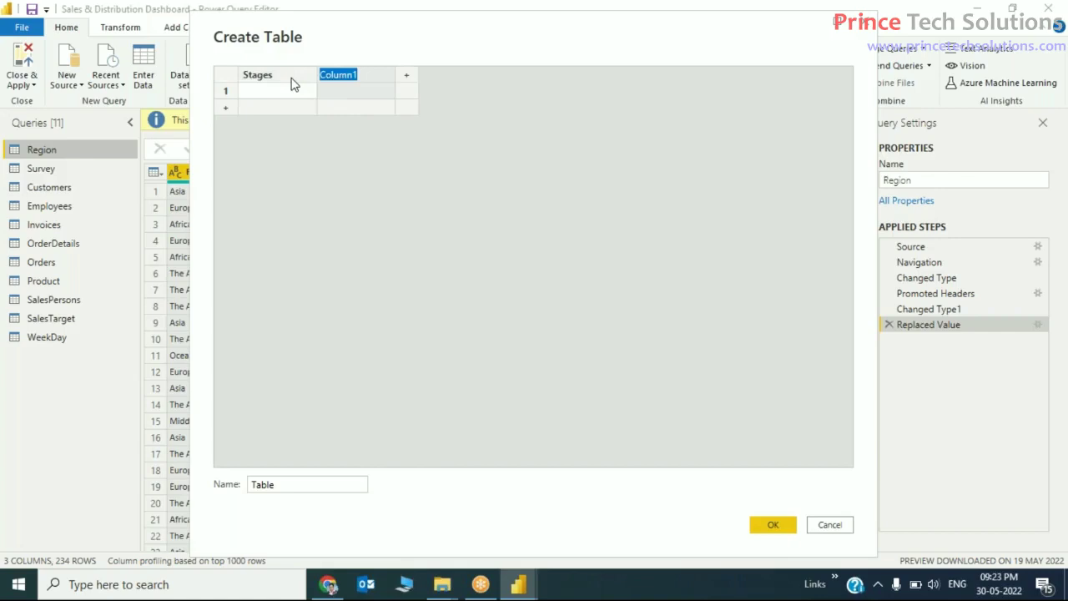
pyautogui.write('Customers')
pyautogui.press('Return')
pyautogui.press('Left')
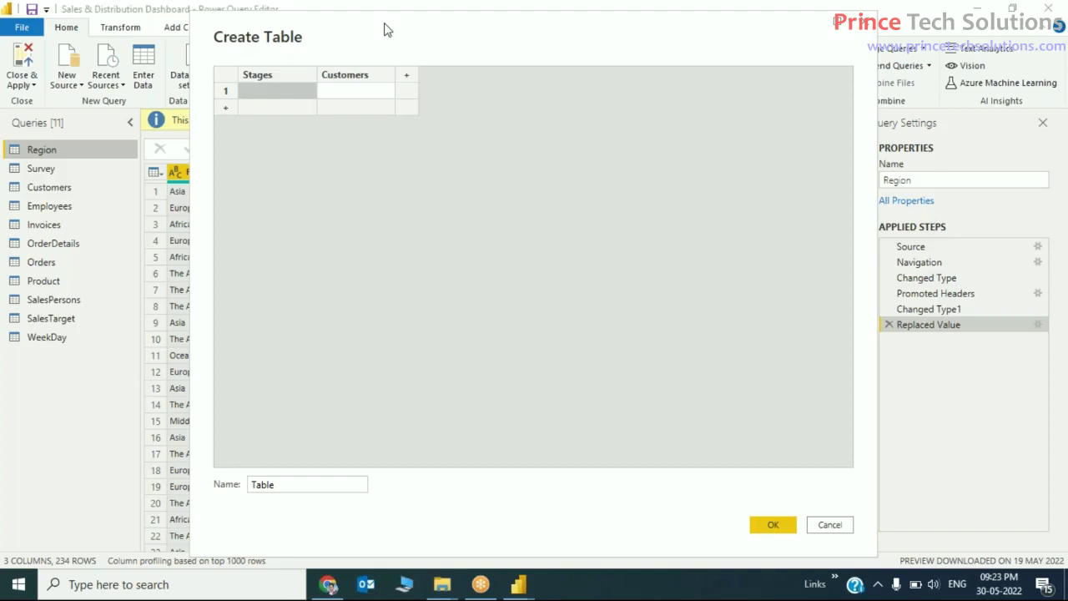
# Enter the first three stages: Opportunity 100, Customer profile matches 70, Customer Responded to Mail 50.
pyautogui.click(266, 102)
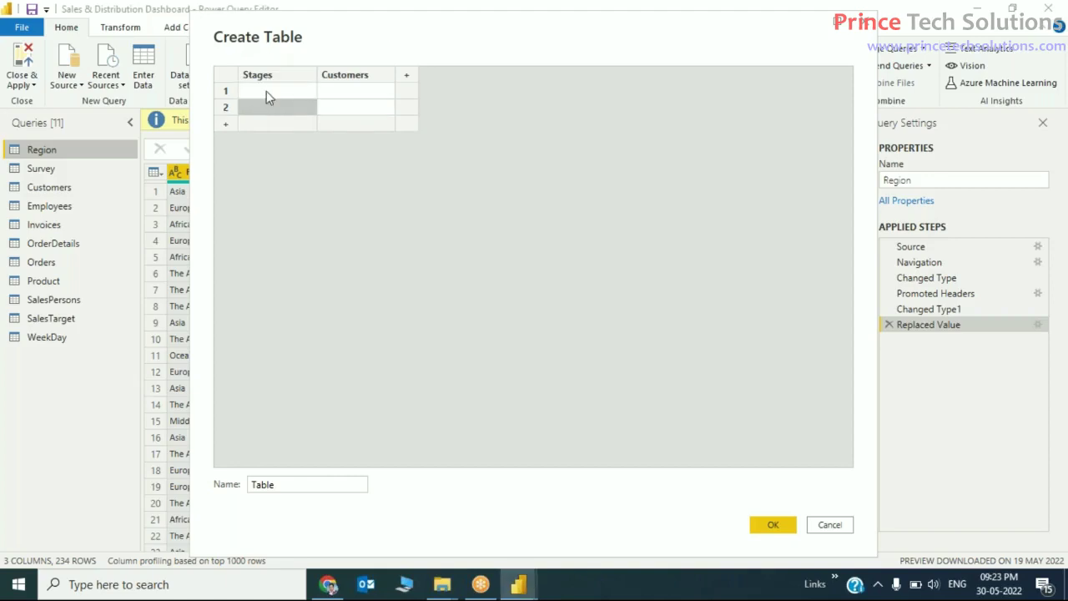
pyautogui.click(267, 92)
pyautogui.write('Opp')
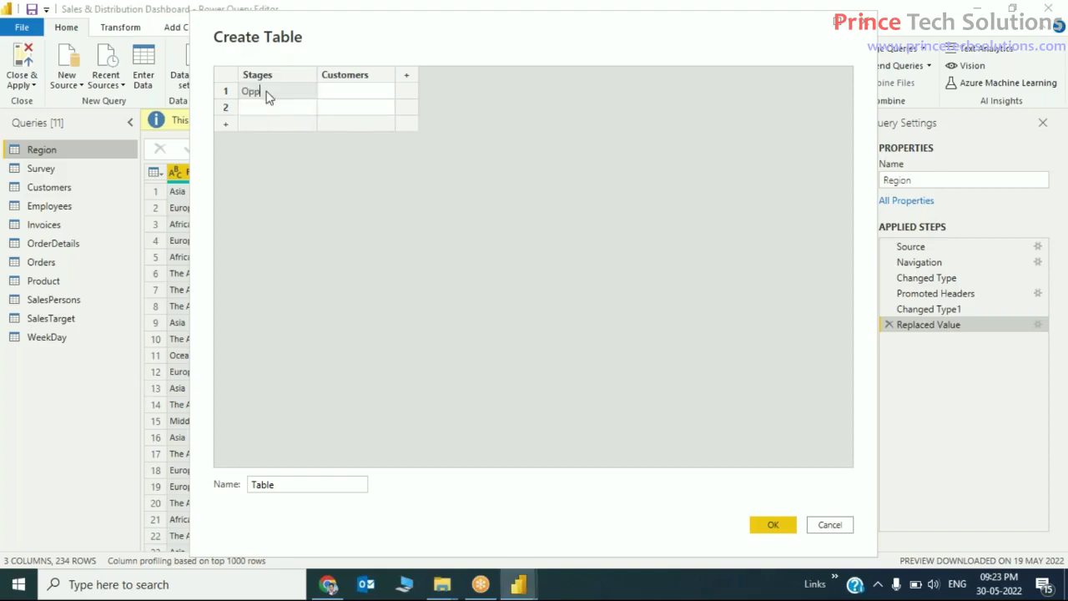
pyautogui.write('ortunity')
pyautogui.press('Tab')
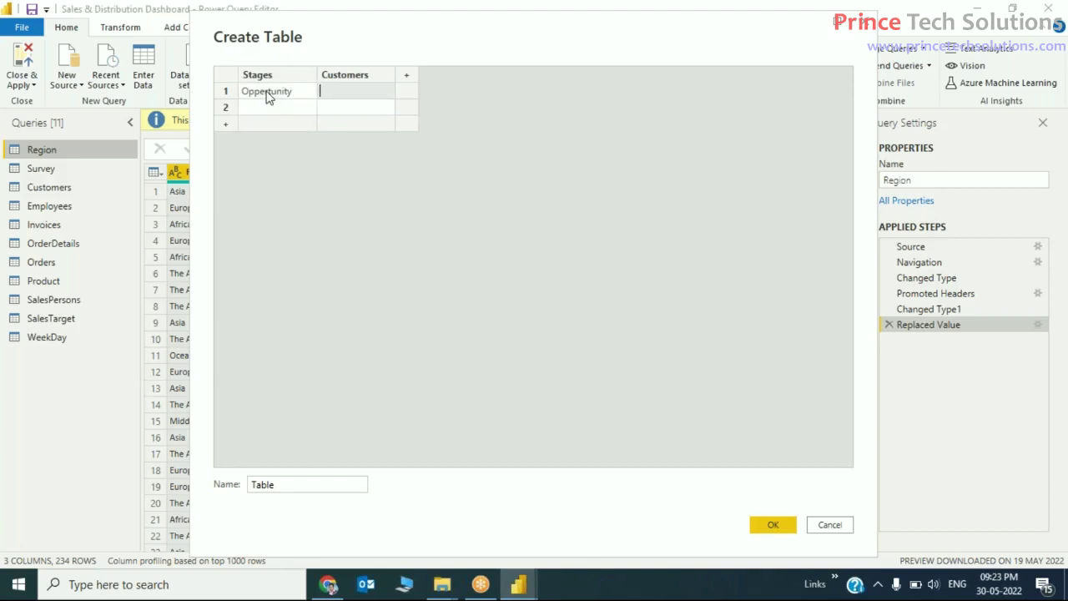
pyautogui.write('100')
pyautogui.press('Tab')
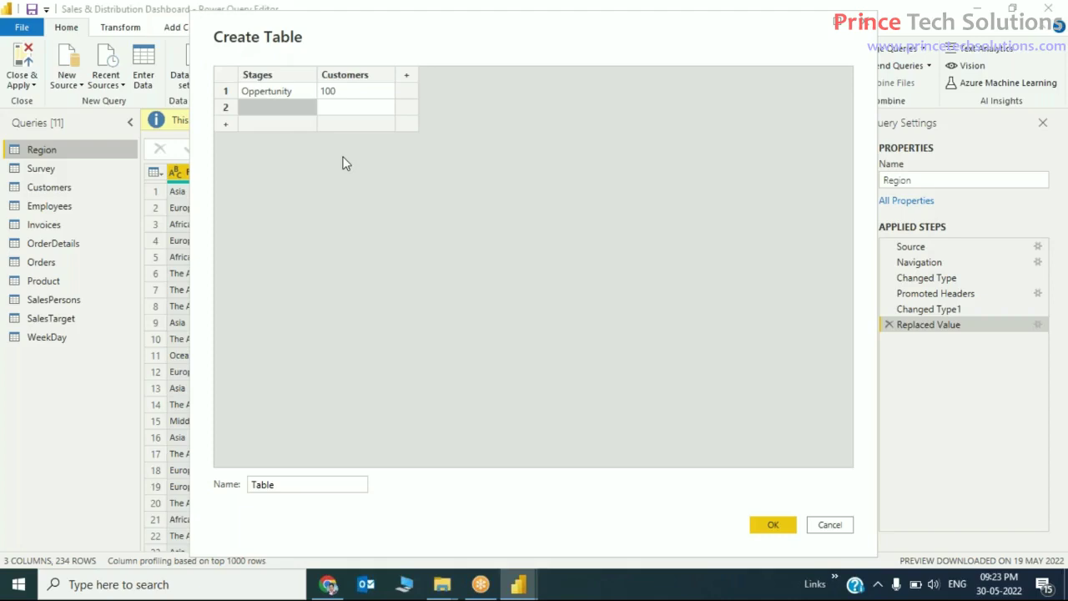
pyautogui.write('C')
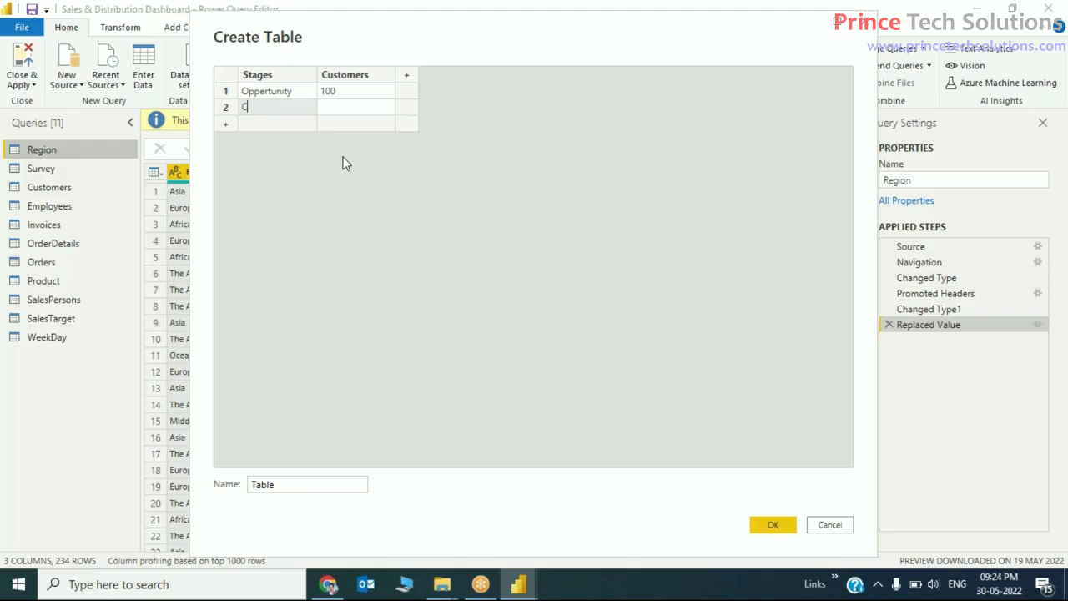
pyautogui.write('ustomer profile')
pyautogui.hotkey('ctrl', 'a')
pyautogui.write('matche')
pyautogui.write('s')
pyautogui.press('Tab')
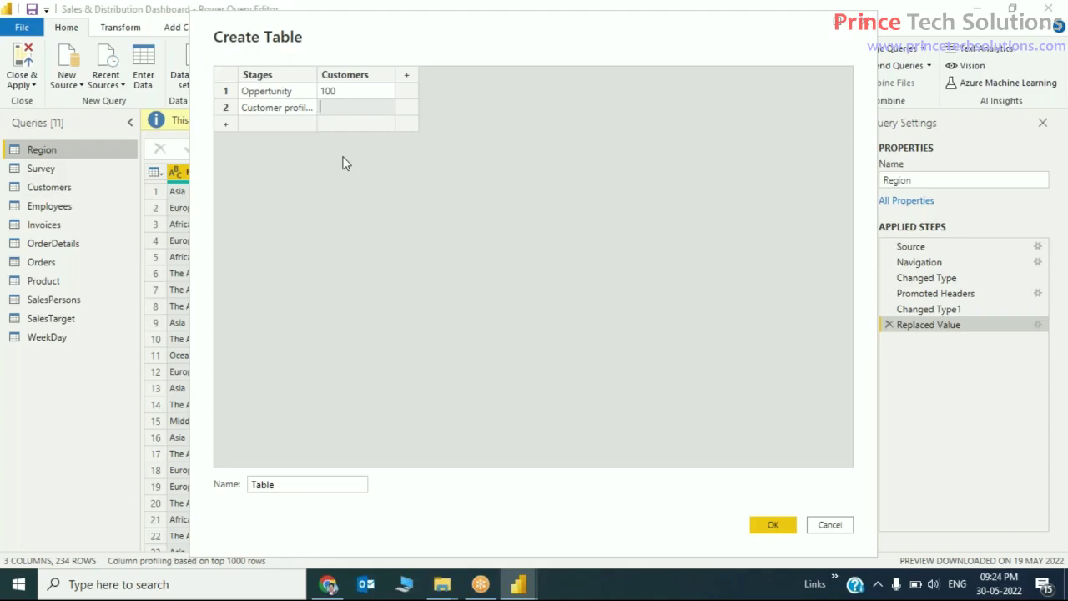
pyautogui.write('70')
pyautogui.press('Return')
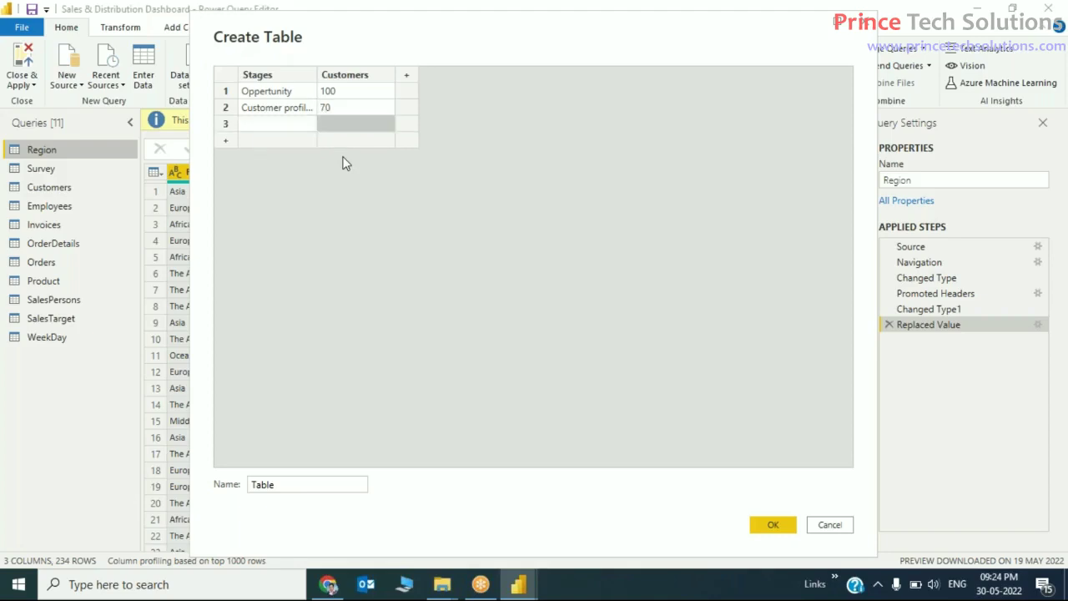
pyautogui.write('Customer')
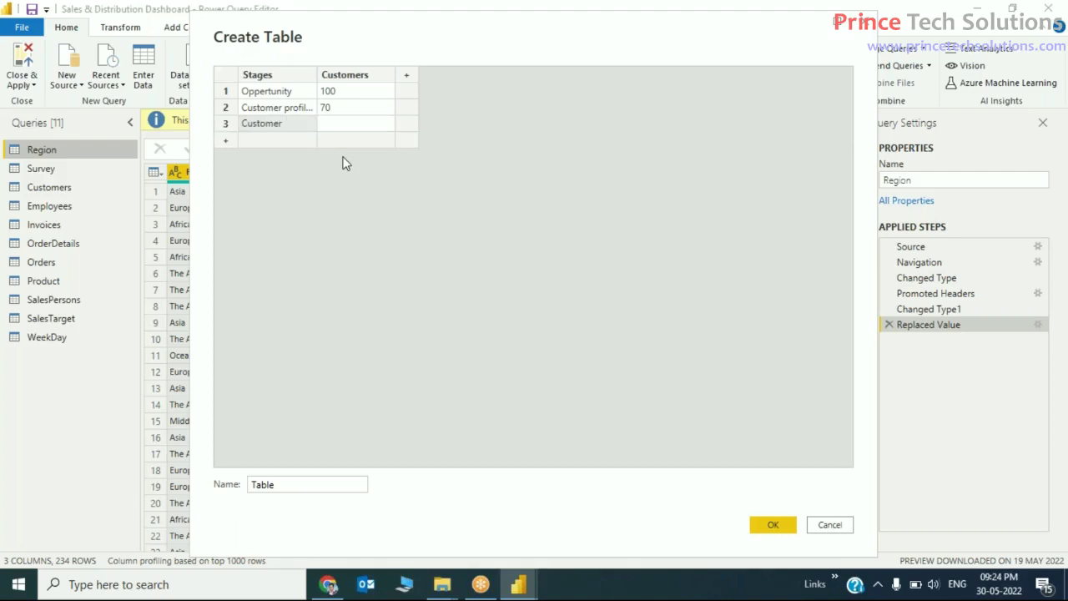
pyautogui.write(' Response')
pyautogui.press('BackSpace')
pyautogui.press('BackSpace')
pyautogui.write('ded to <')
pyautogui.hotkey('ctrl', 'a')
pyautogui.write('Mail')
pyautogui.press('Tab')
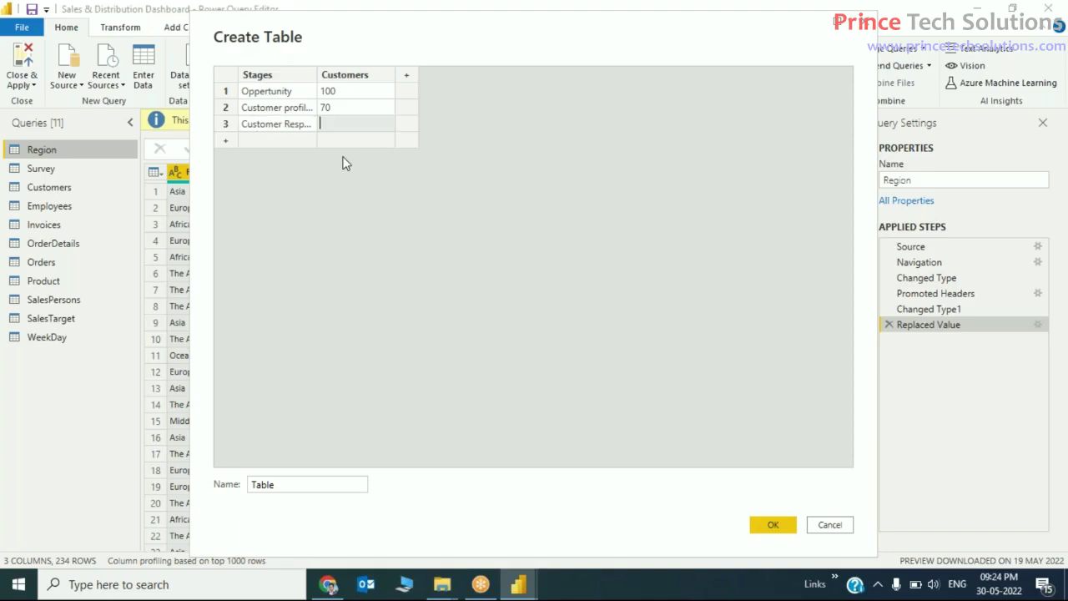
pyautogui.write('50')
pyautogui.press('Tab')
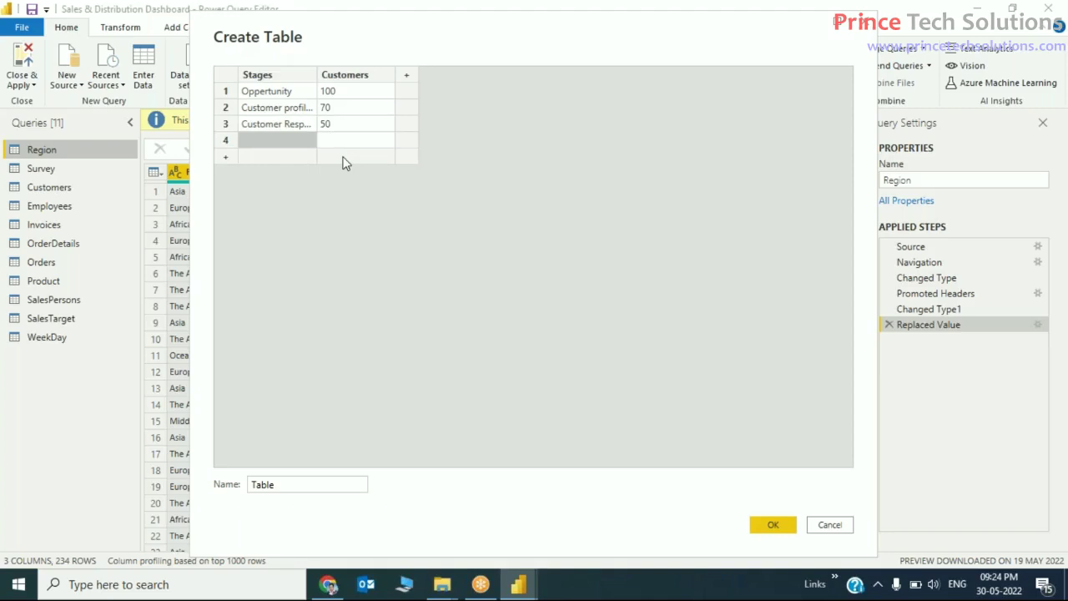
# Enter the last three stages: Customer Shown Interest 30, Customer Accepted Propose 20, Customer Given Contract 10.
pyautogui.write('Customer')
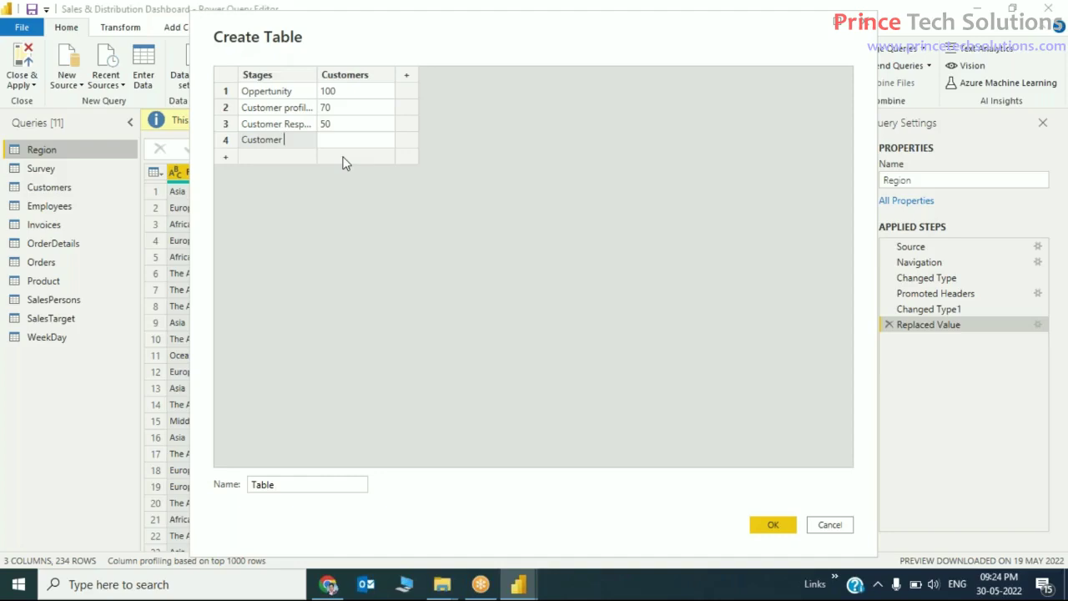
pyautogui.write(' Shown Interest')
pyautogui.press('Tab')
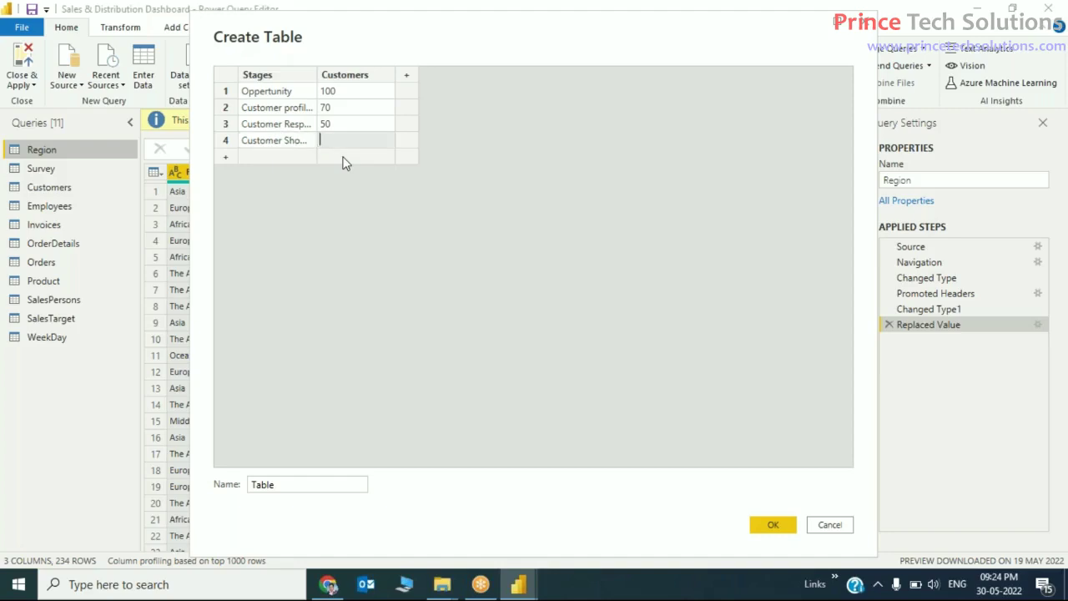
pyautogui.write('30')
pyautogui.press('Tab')
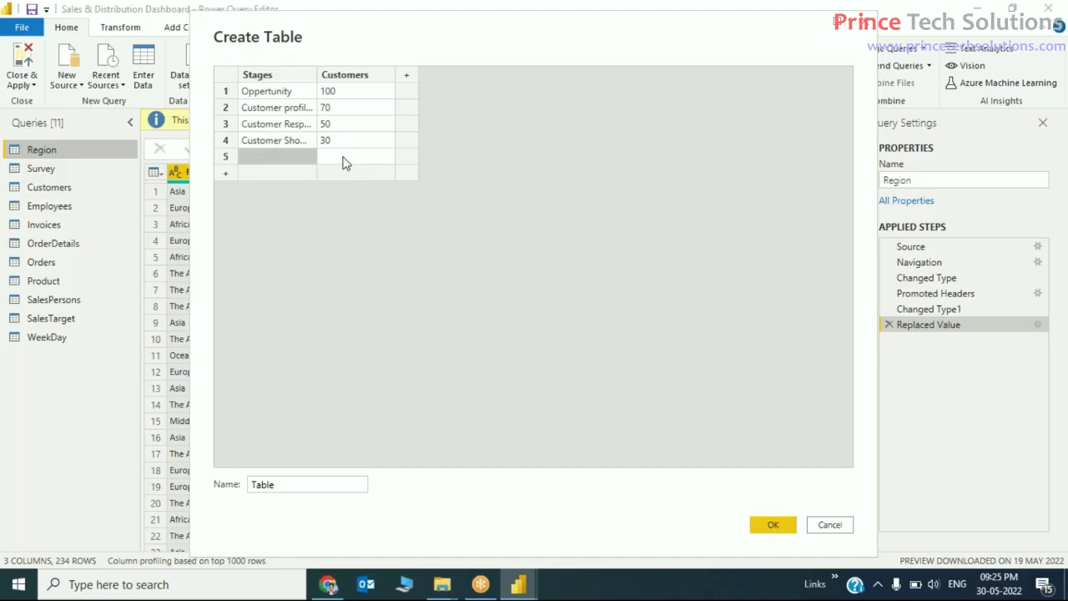
pyautogui.write('C')
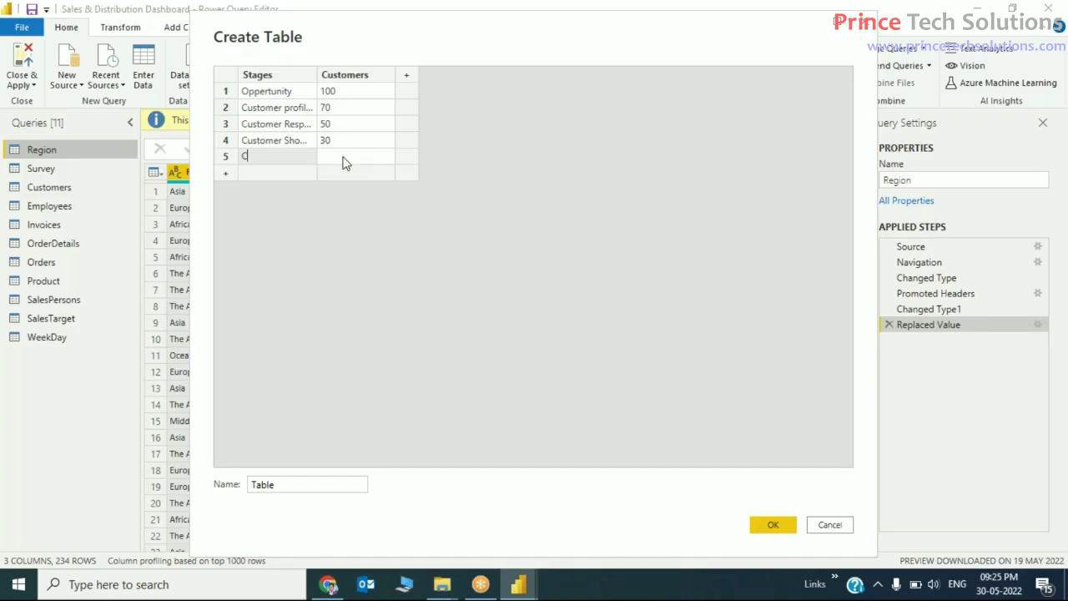
pyautogui.write('ustomer Accep')
pyautogui.hotkey('ctrl', 'a')
pyautogui.write('Acceptes')
pyautogui.press('BackSpace')
pyautogui.write('d')
pyautogui.write(' Propose')
pyautogui.press('Tab')
pyautogui.write('20')
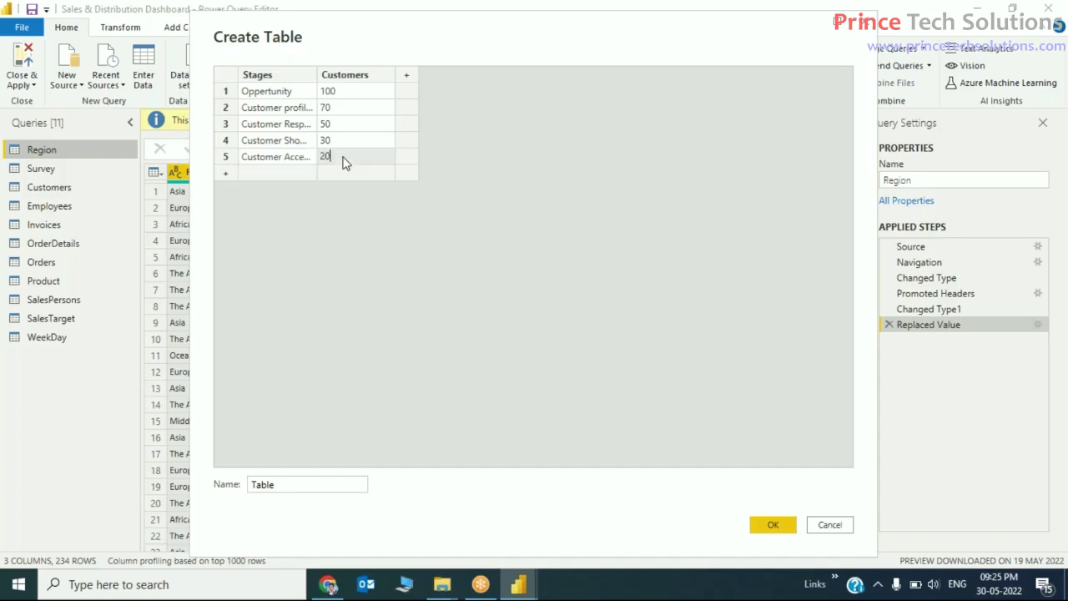
pyautogui.press('Tab')
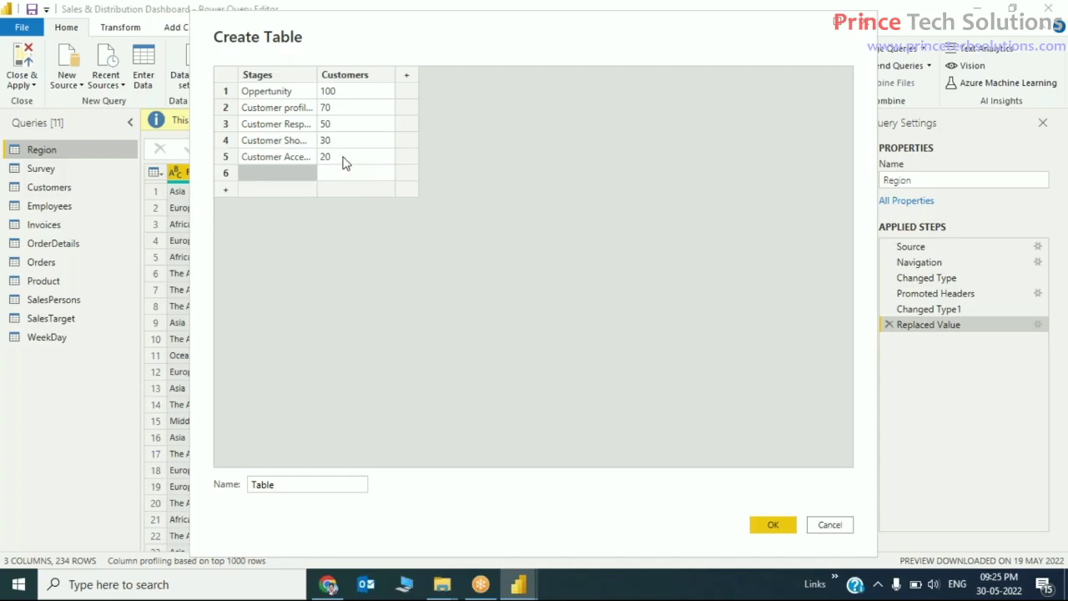
pyautogui.write('Cust')
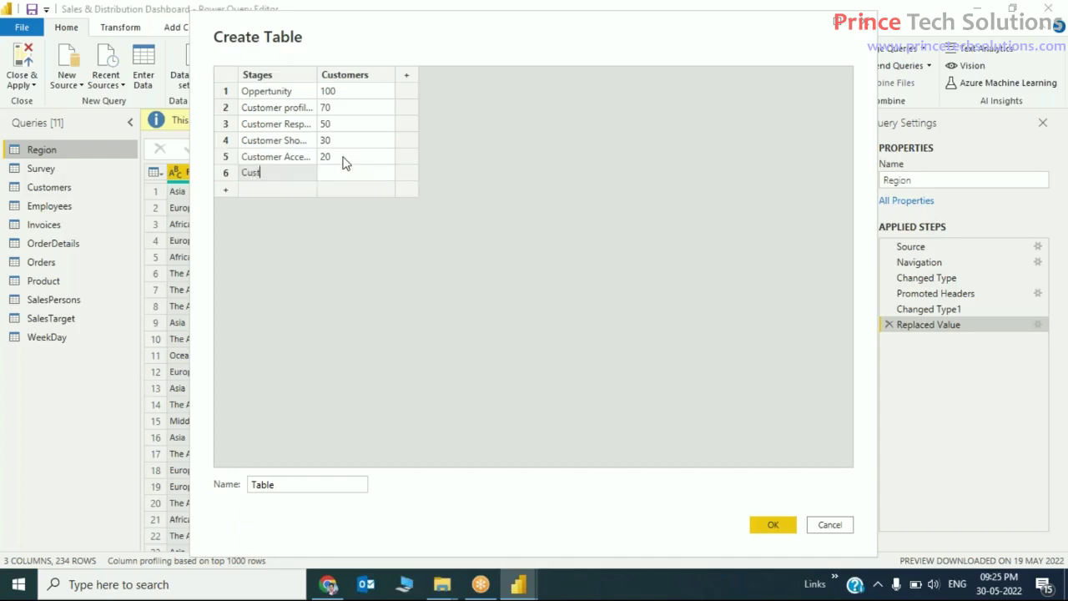
pyautogui.write('omer Given')
pyautogui.hotkey('ctrl', 'a')
pyautogui.write('Contract')
pyautogui.press('Tab')
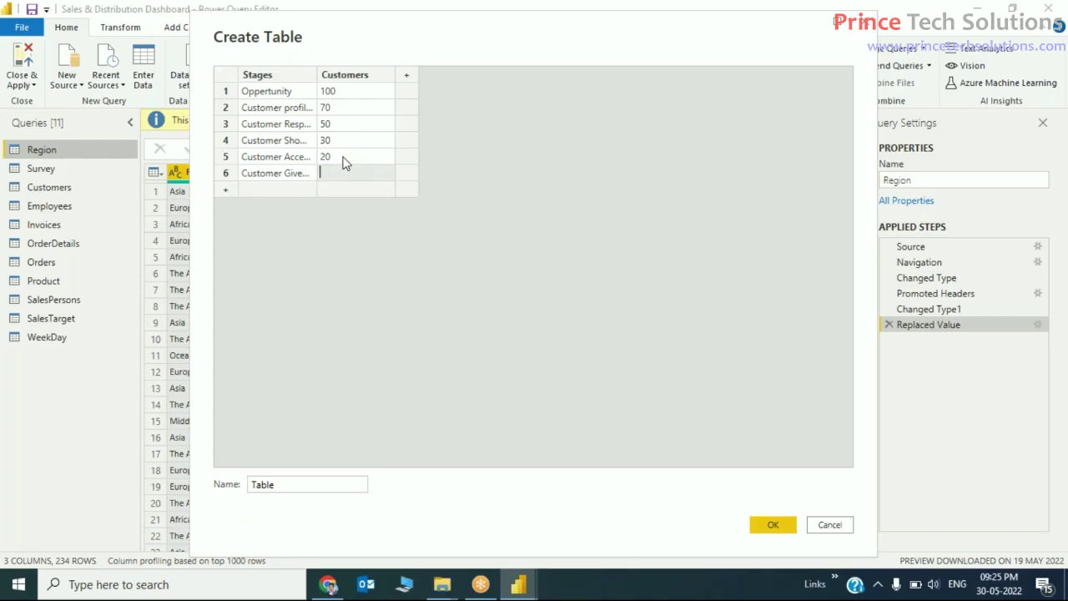
pyautogui.write('10')
# Rename the new table from Table to ClientSourcing and create it.
pyautogui.click(287, 481)
pyautogui.doubleClick(287, 481)
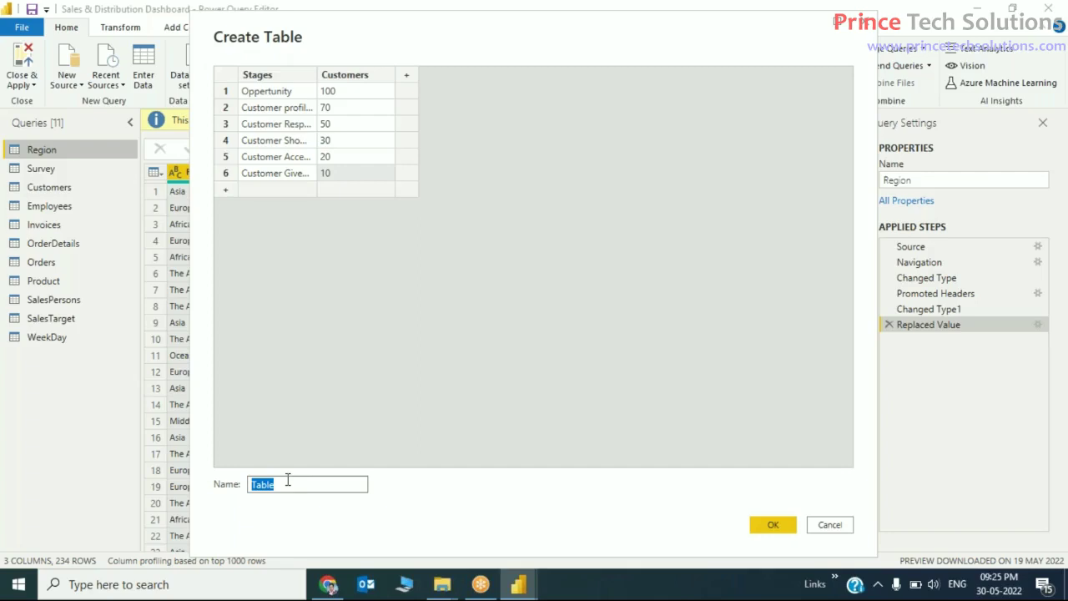
pyautogui.write('ClientSourcing')
pyautogui.click(775, 526)
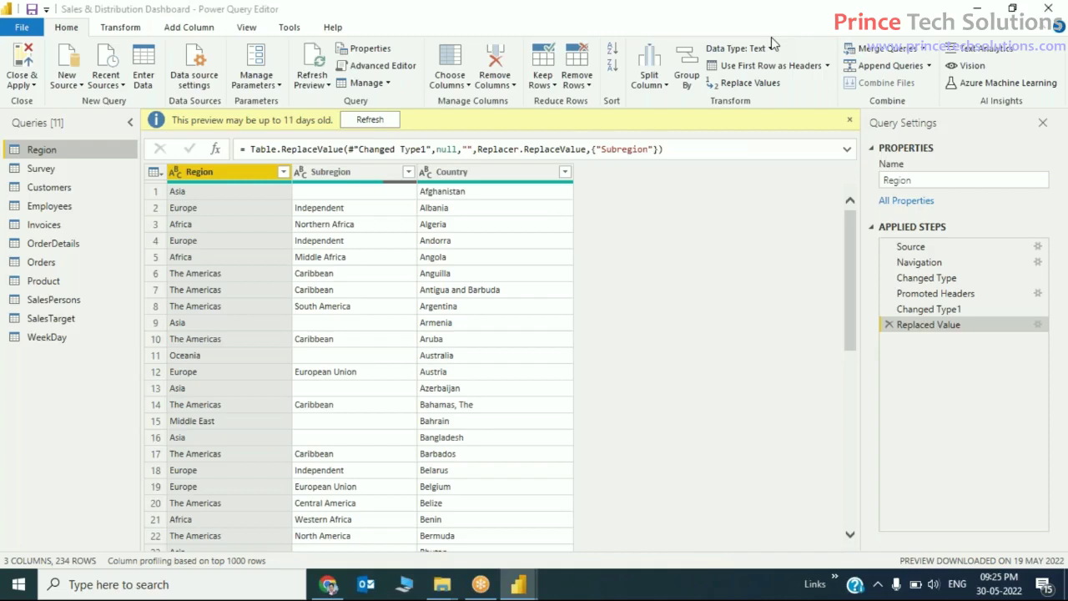
# Close & Apply to load the ClientSourcing table into the report.
pyautogui.click(32, 85)
pyautogui.click(53, 99)
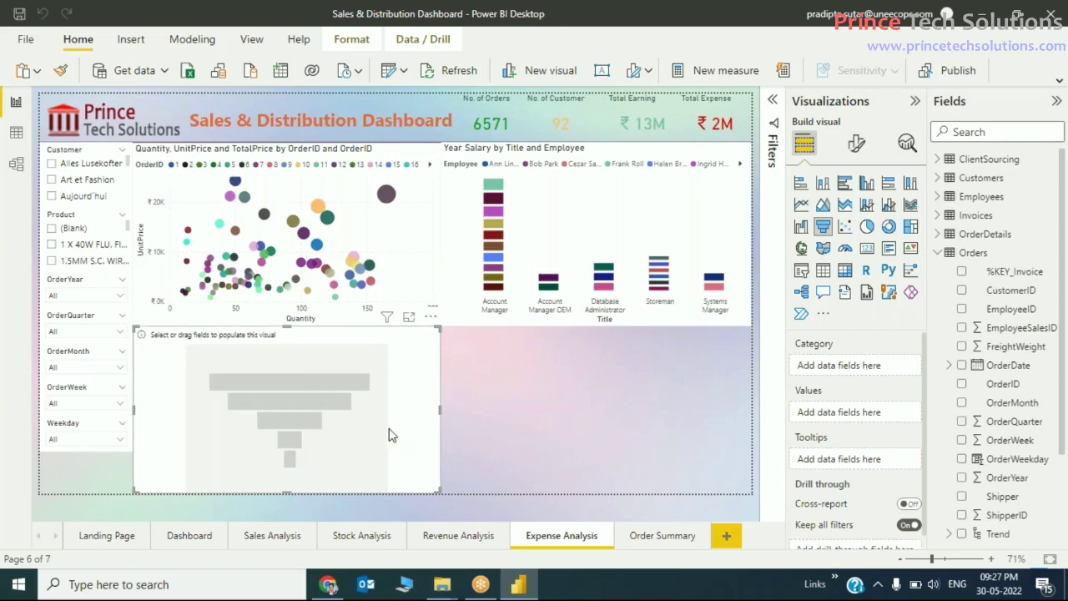
# Expand ClientSourcing and put Stages in the funnel's Category and Customers in Values.
pyautogui.click(939, 253)
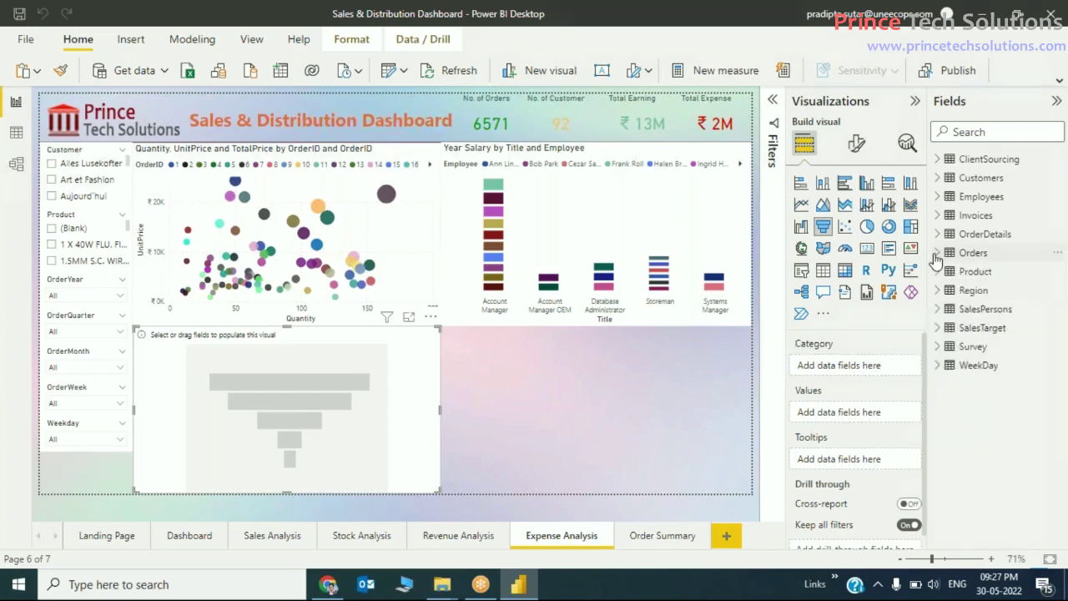
pyautogui.click(938, 159)
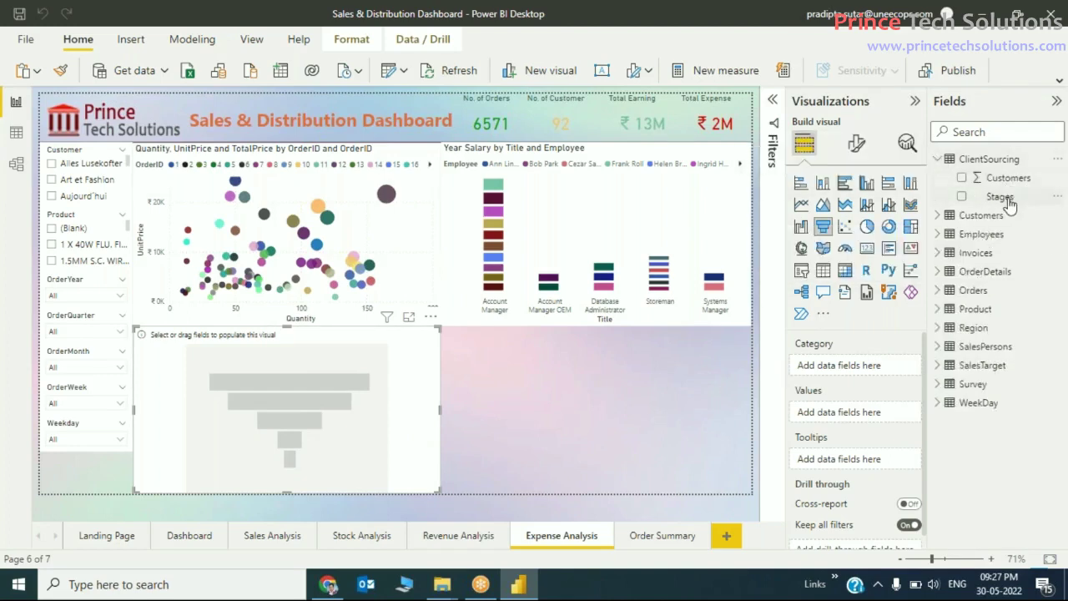
pyautogui.moveTo(1009, 204); pyautogui.dragTo(847, 367)
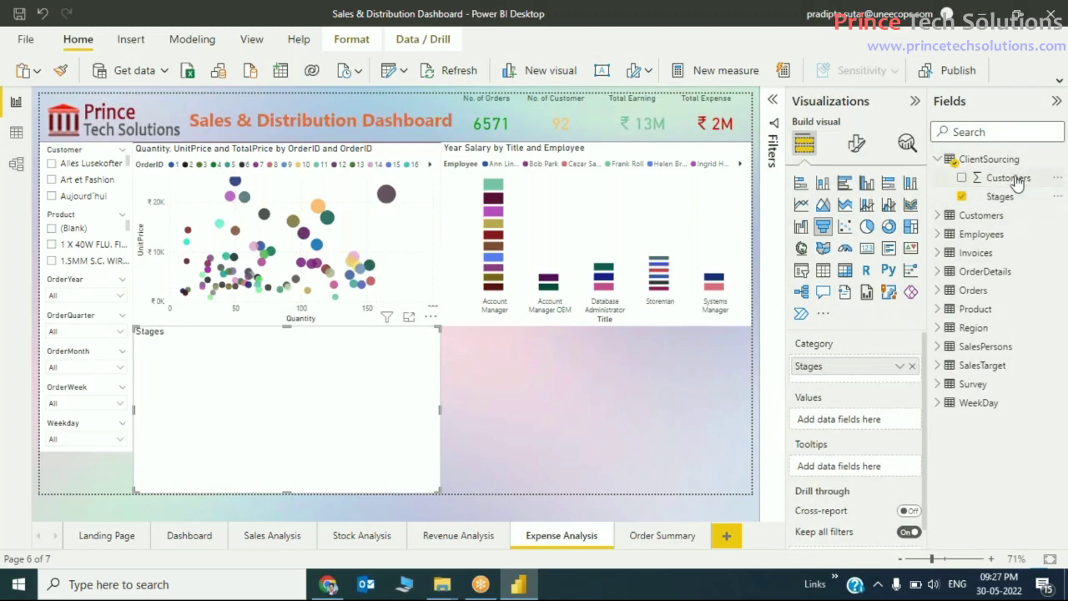
pyautogui.moveTo(1010, 180); pyautogui.dragTo(875, 416)
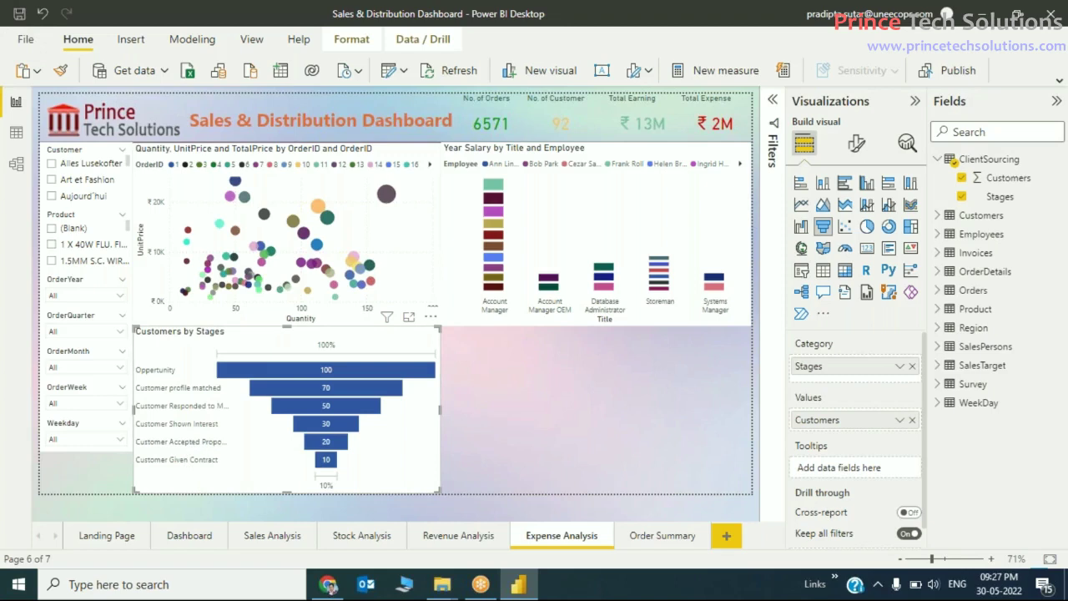
# Save the report with Ctrl+S, deselect the funnel, and collapse the ClientSourcing field list.
pyautogui.hotkey('ctrl', 's')
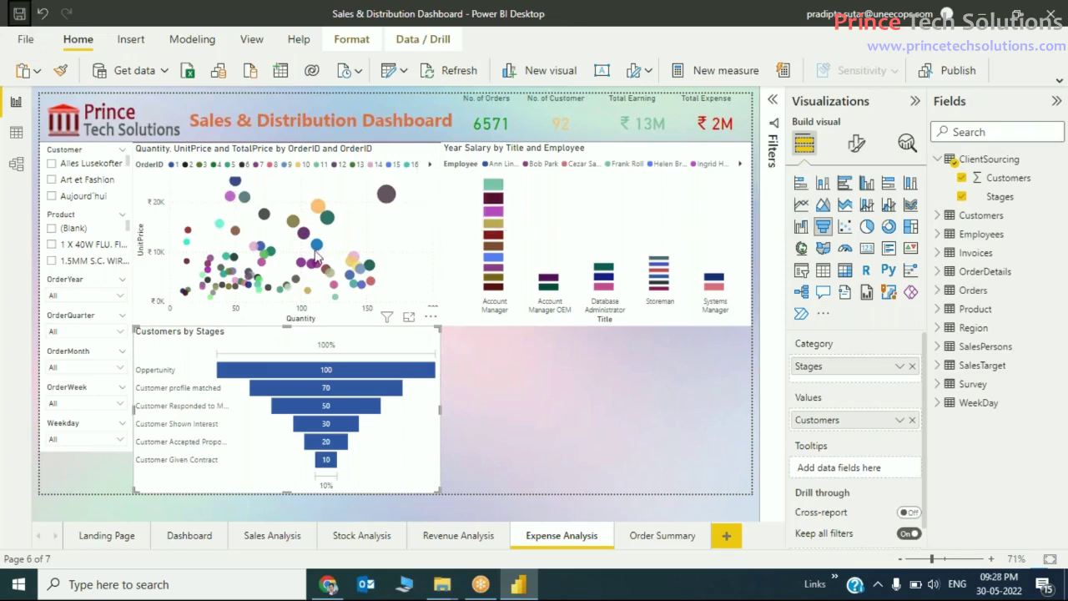
pyautogui.click(525, 403)
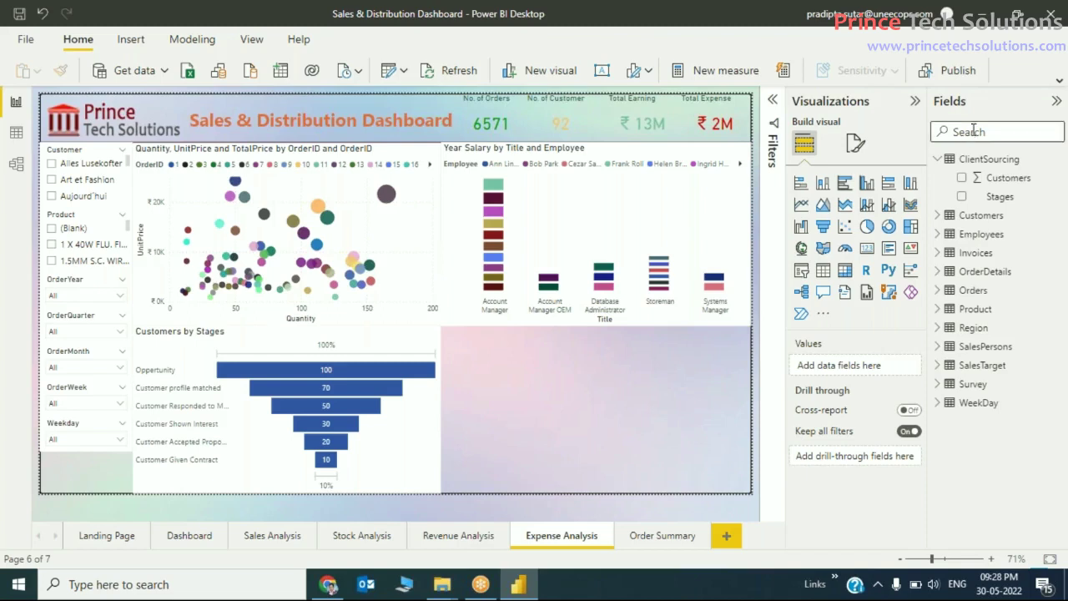
pyautogui.click(939, 161)
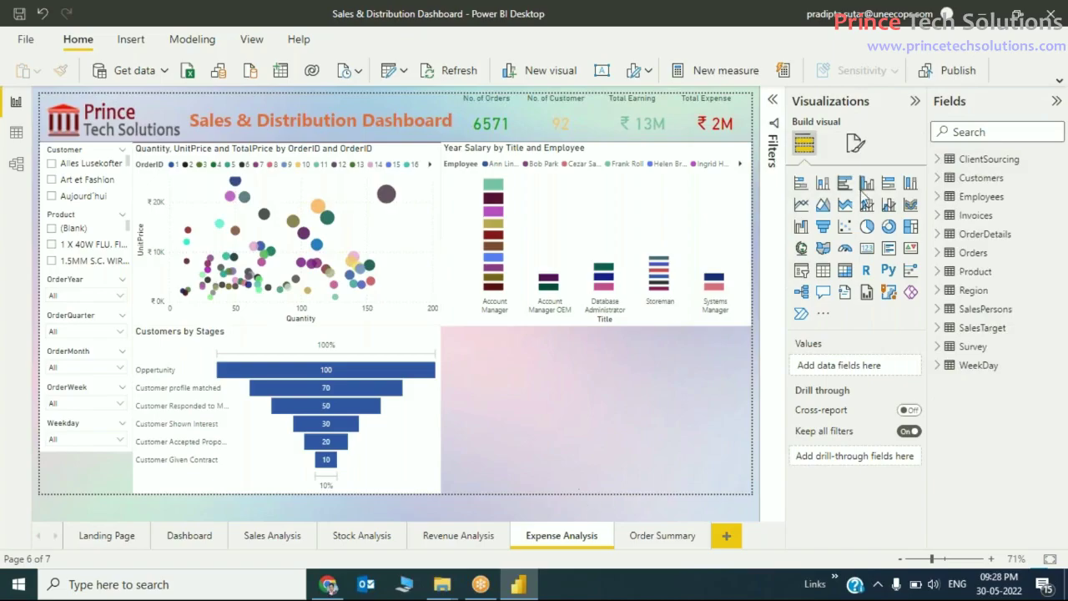